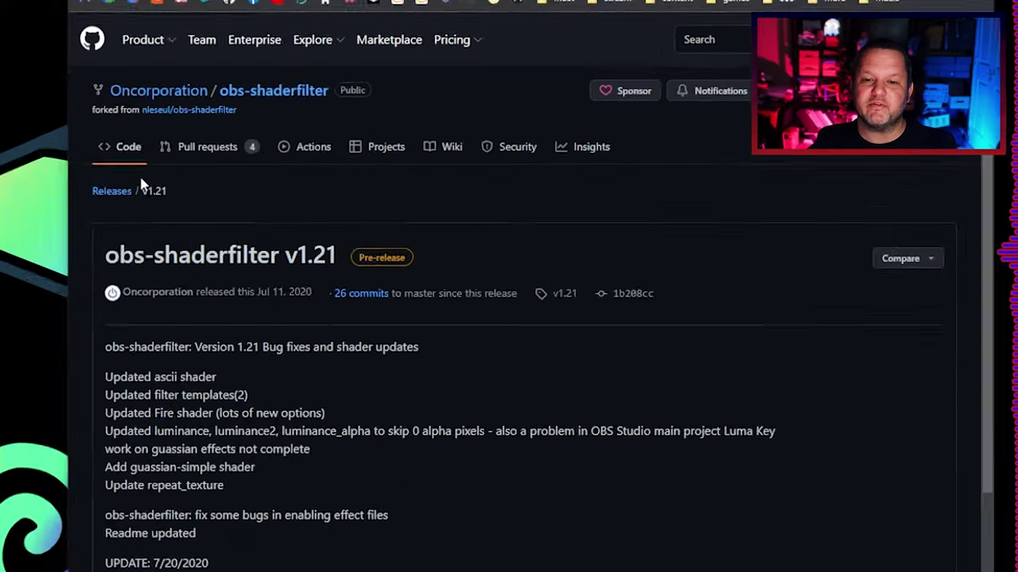
# - Download obs-shaderfilter-win.zip from the v1.21 release assets and show it in Downloads
pyautogui.scroll(-10, 318, 433)
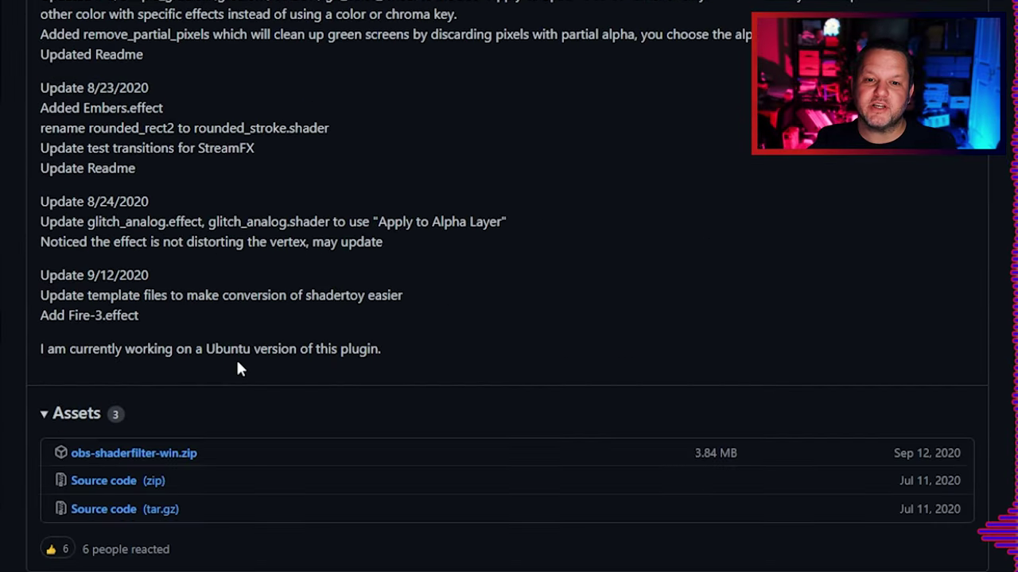
pyautogui.click(177, 389)
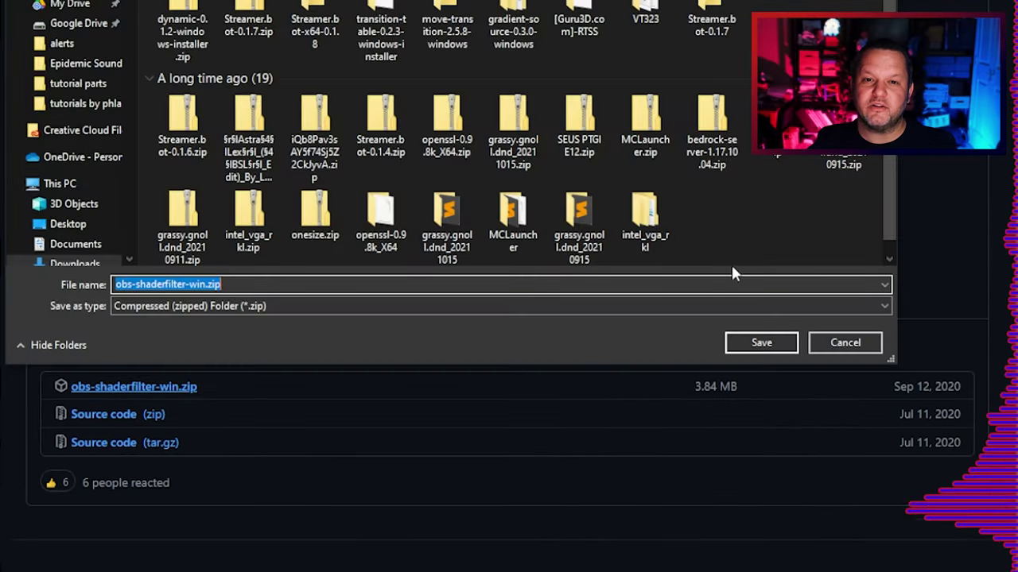
pyautogui.click(747, 343)
pyautogui.click(177, 451)
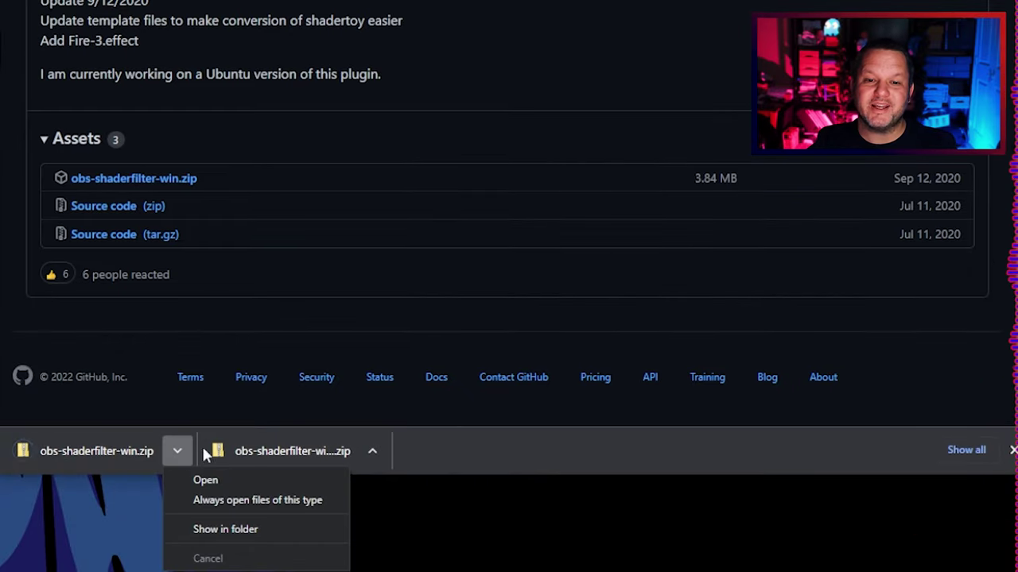
pyautogui.click(222, 530)
# - Extract the plugin zip and cut its data and obs-plugins folders
pyautogui.rightClick(274, 170)
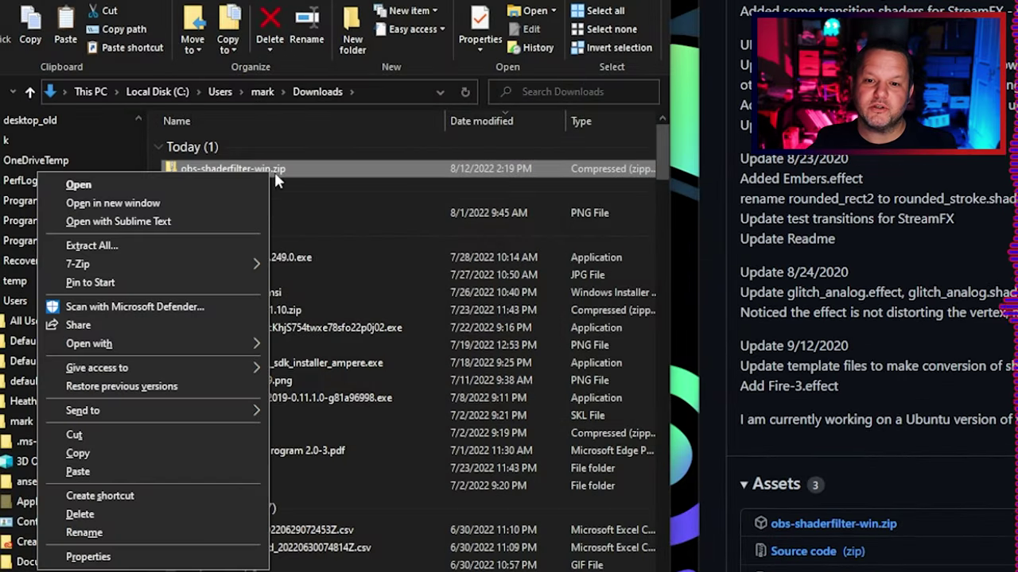
pyautogui.click(167, 252)
pyautogui.press('Return')
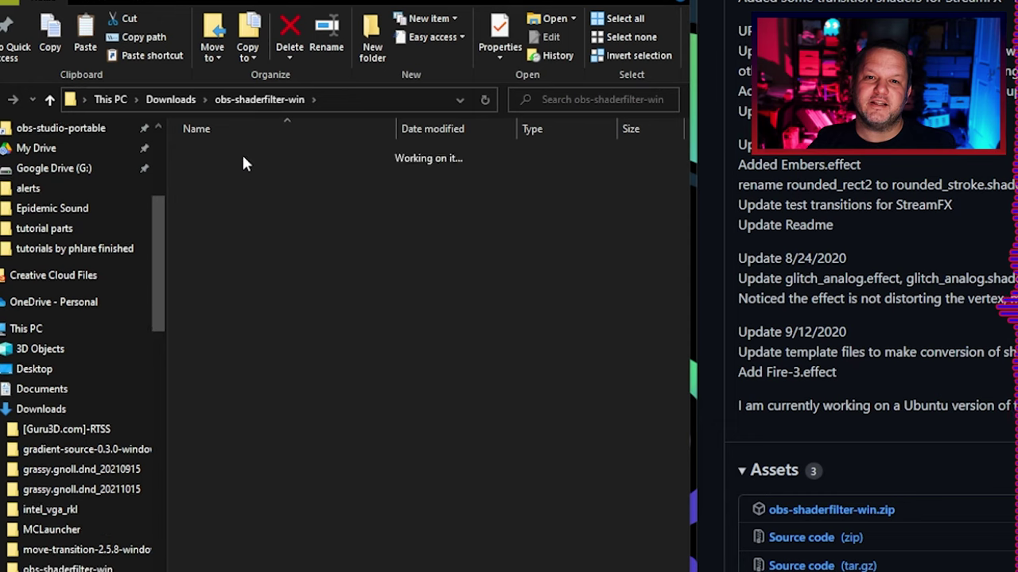
pyautogui.doubleClick(230, 154)
pyautogui.click(236, 159)
pyautogui.keyDown('shift'); pyautogui.click(236, 171); pyautogui.keyUp('shift')
pyautogui.rightClick(236, 177)
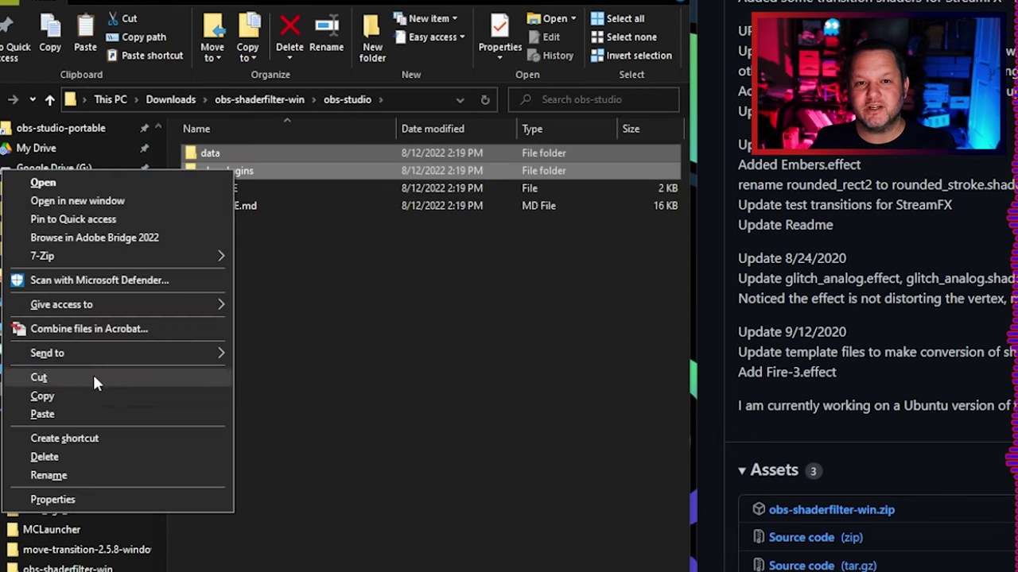
pyautogui.click(39, 377)
# - Paste them into C:\Program Files\obs-studio-portable, replacing the existing files
pyautogui.scroll(-10, 145, 519)
pyautogui.click(70, 491)
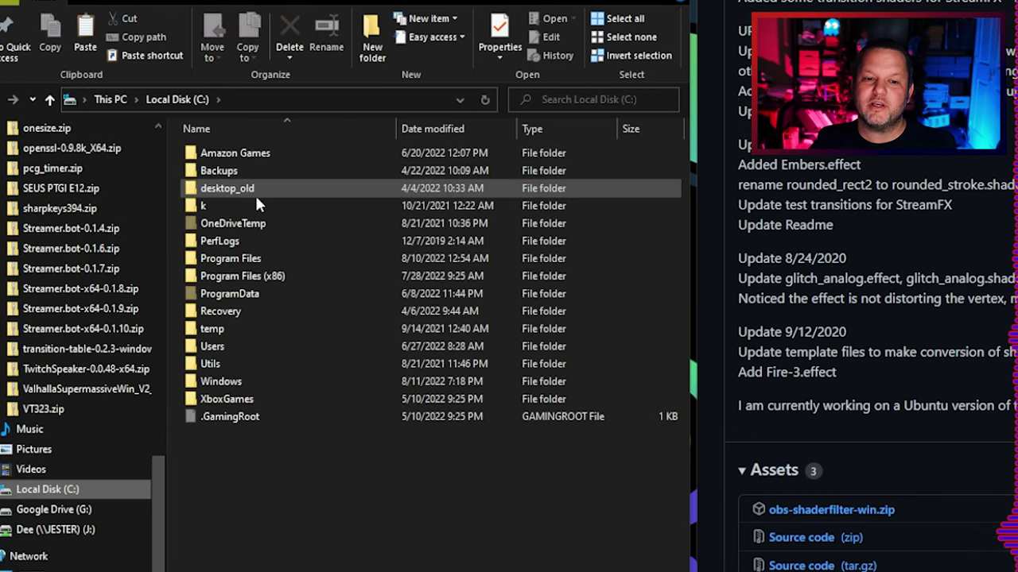
pyautogui.doubleClick(259, 263)
pyautogui.scroll(-8, 267, 357)
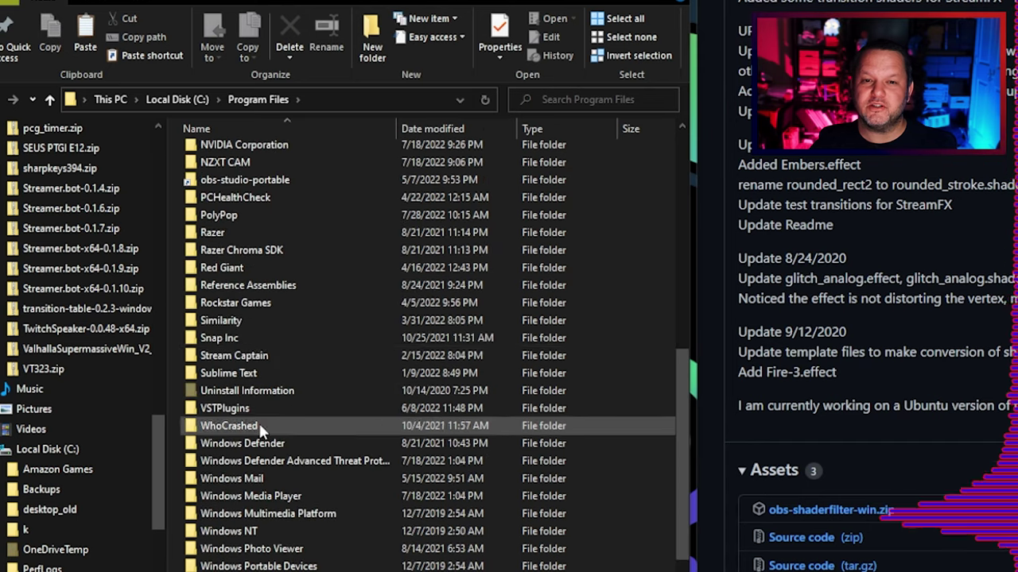
pyautogui.scroll(3, 273, 308)
pyautogui.doubleClick(244, 327)
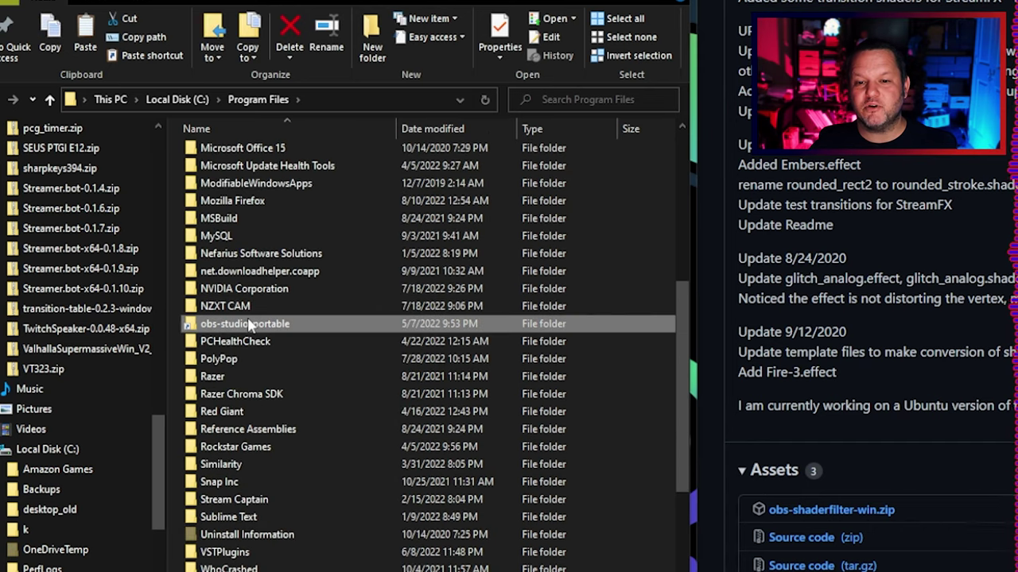
pyautogui.rightClick(380, 485)
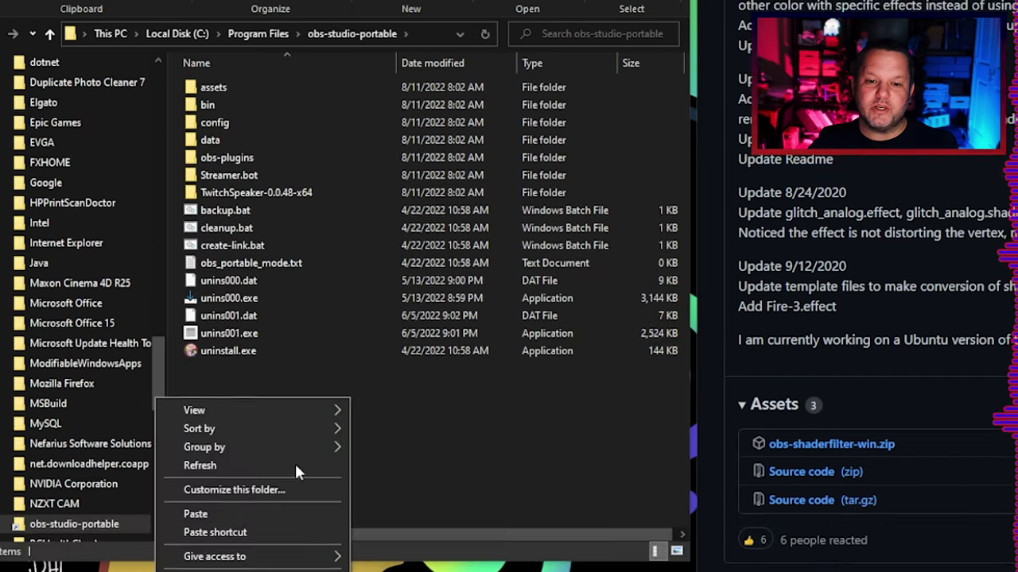
pyautogui.click(195, 448)
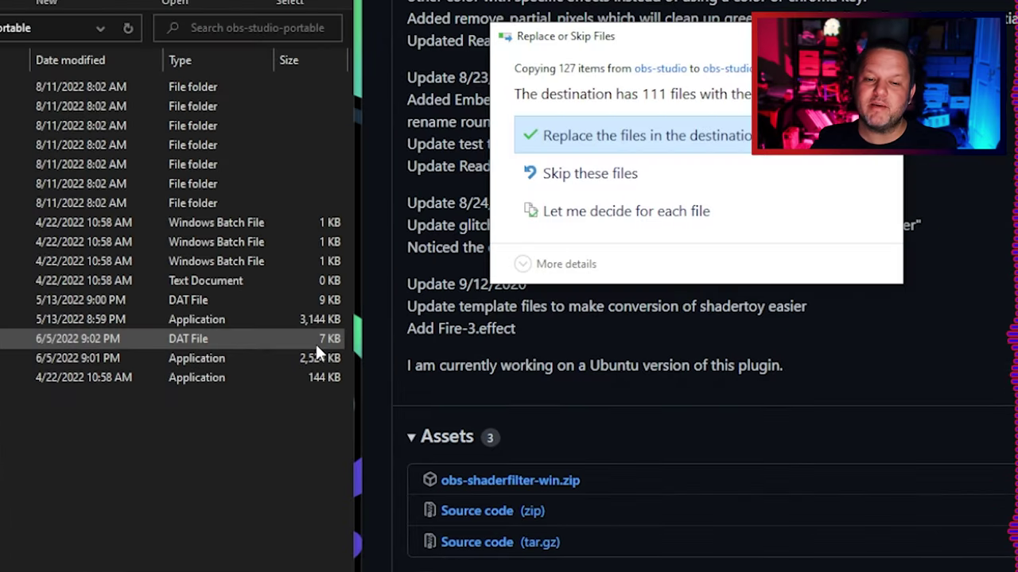
pyautogui.click(711, 143)
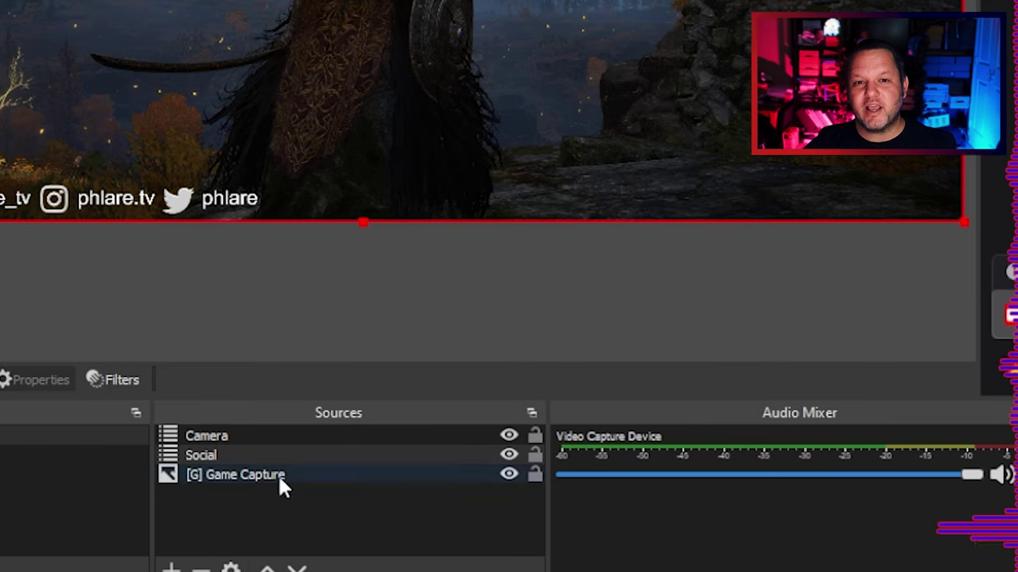
# - Check the filter types available for the Game Capture source
pyautogui.rightClick(279, 478)
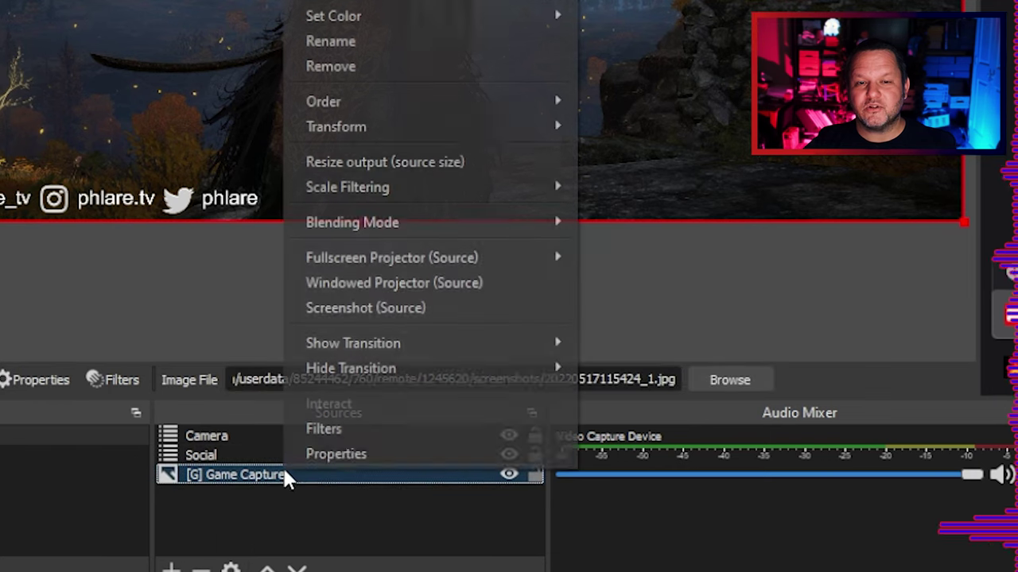
pyautogui.click(356, 426)
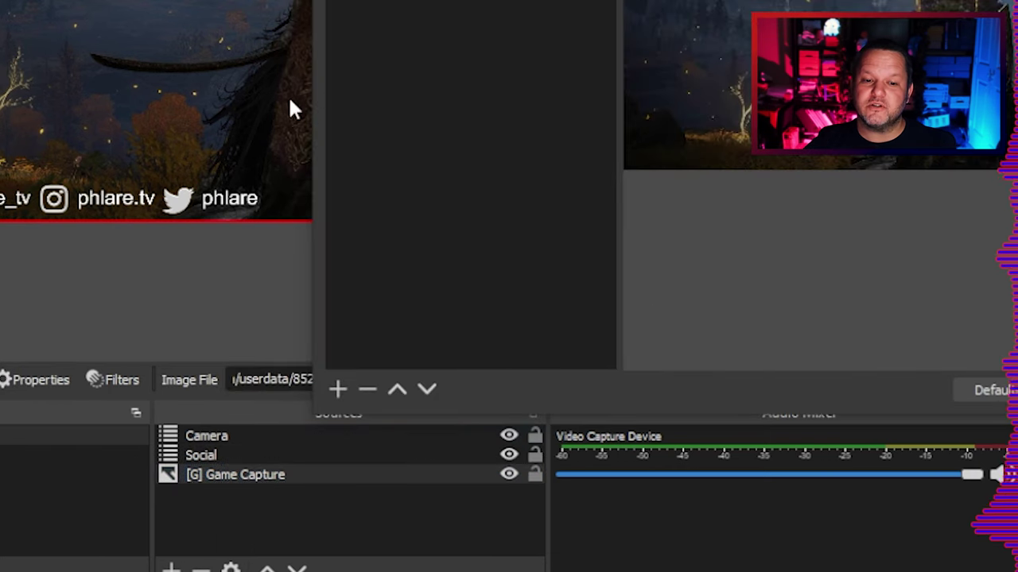
pyautogui.click(337, 387)
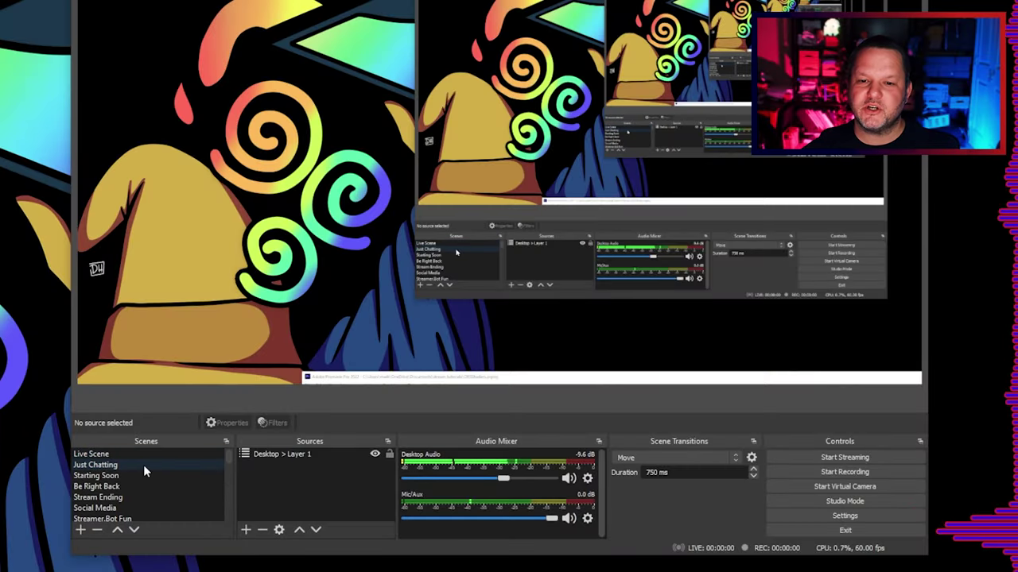
# - Browse the Just Chatting, Be Right Back and Live scenes and their nested desktop sources
pyautogui.click(119, 465)
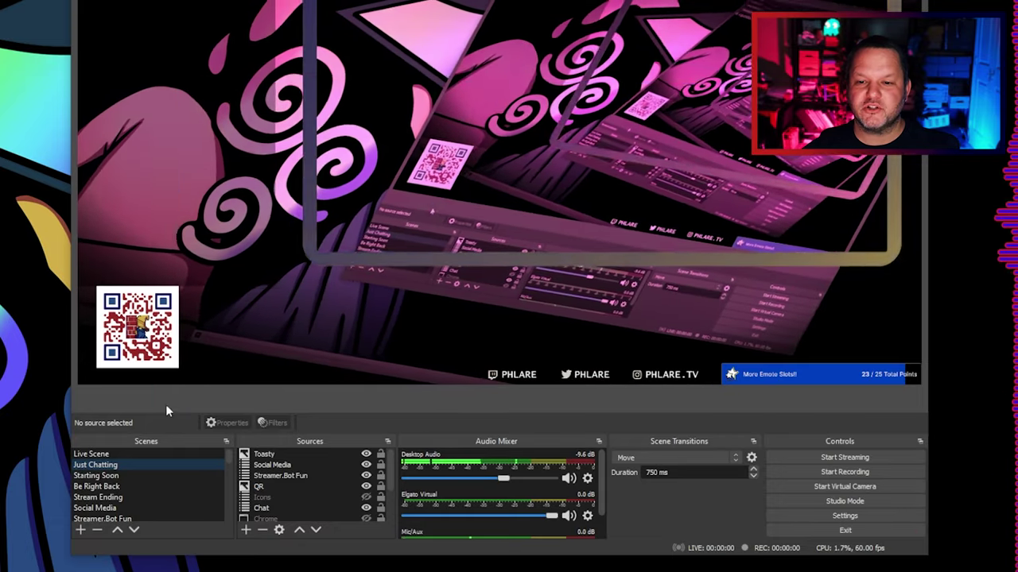
pyautogui.click(107, 487)
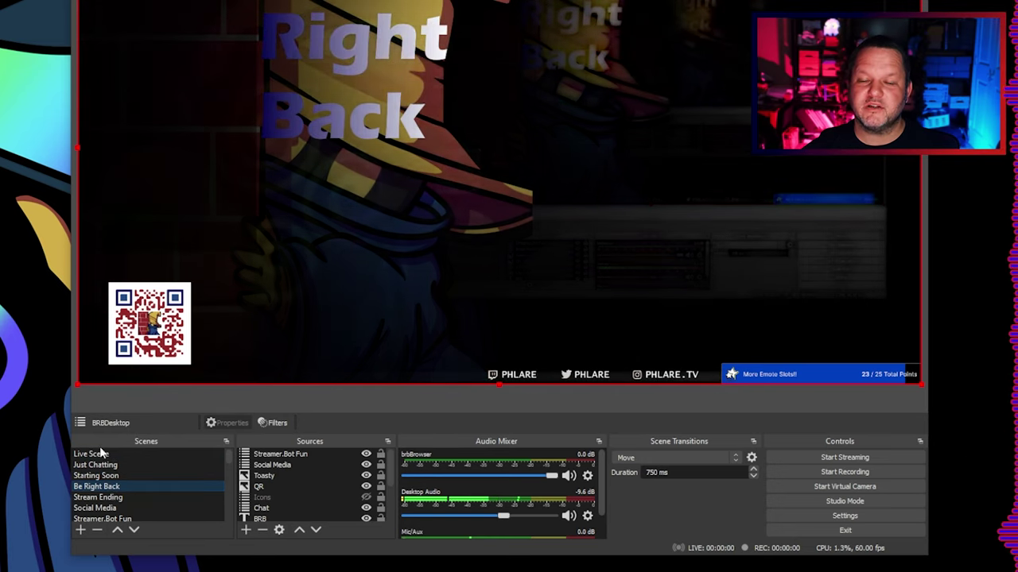
pyautogui.click(102, 456)
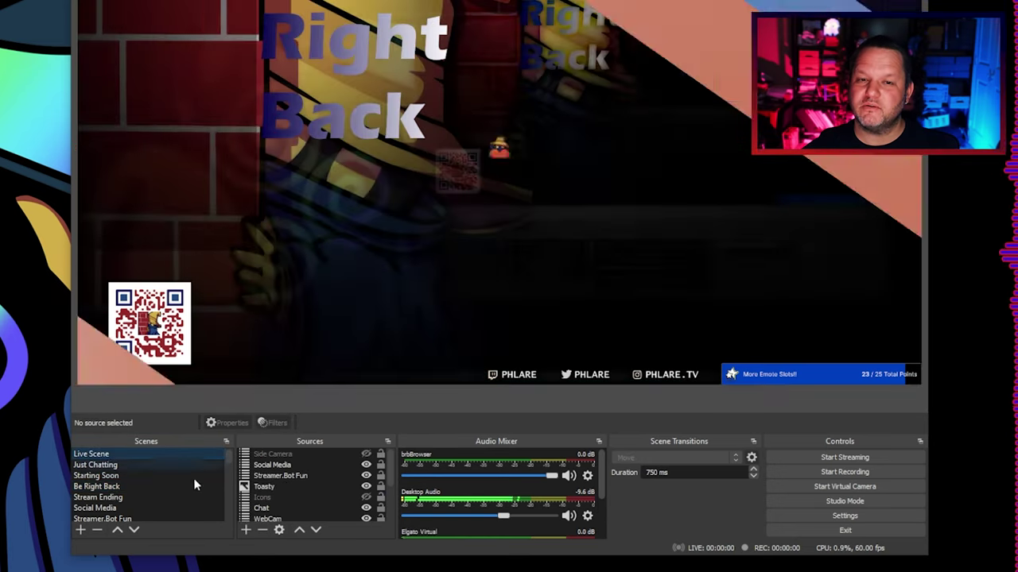
pyautogui.scroll(-3, 339, 499)
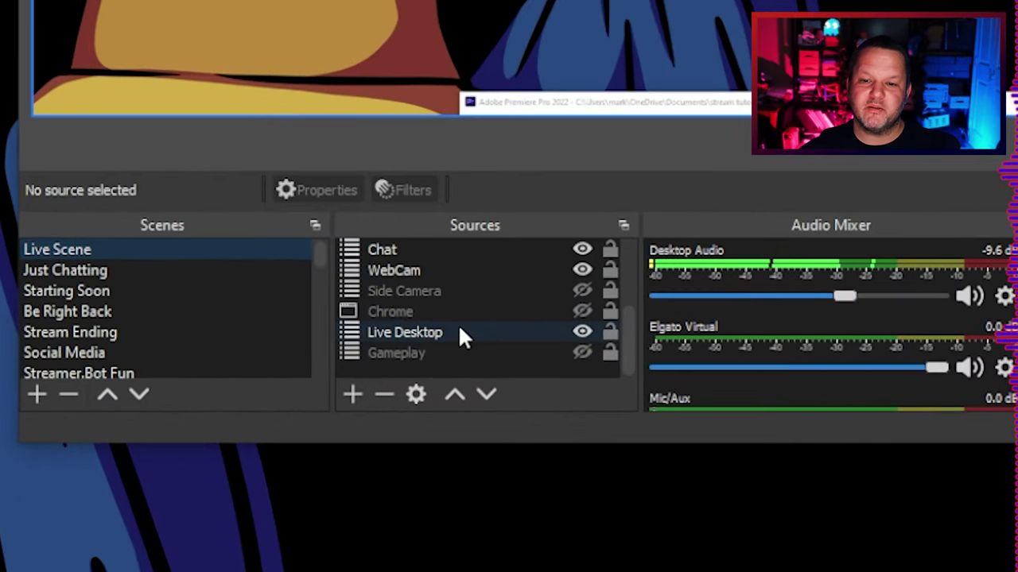
pyautogui.click(461, 334)
pyautogui.click(173, 270)
pyautogui.click(477, 332)
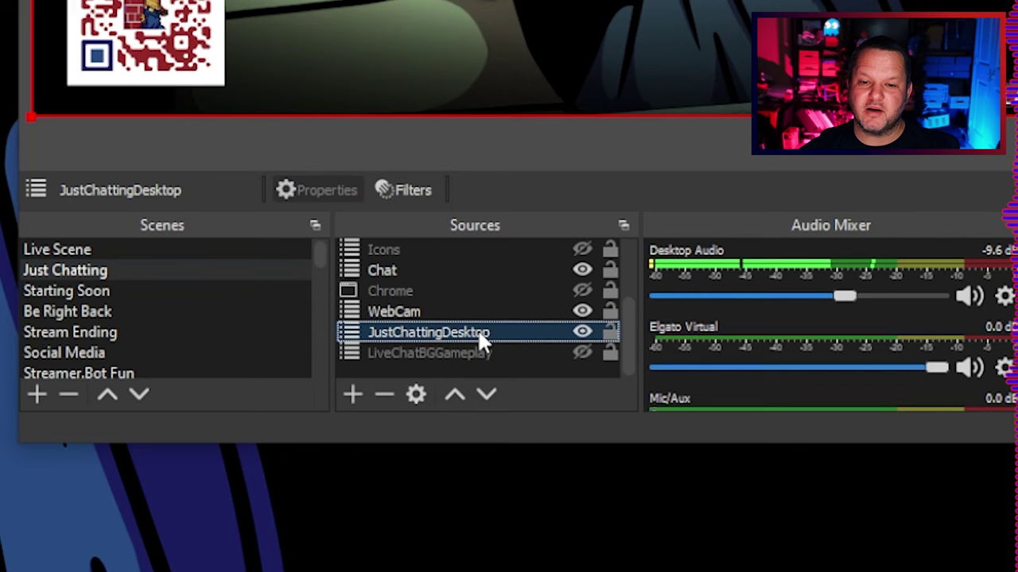
pyautogui.click(109, 291)
pyautogui.click(159, 312)
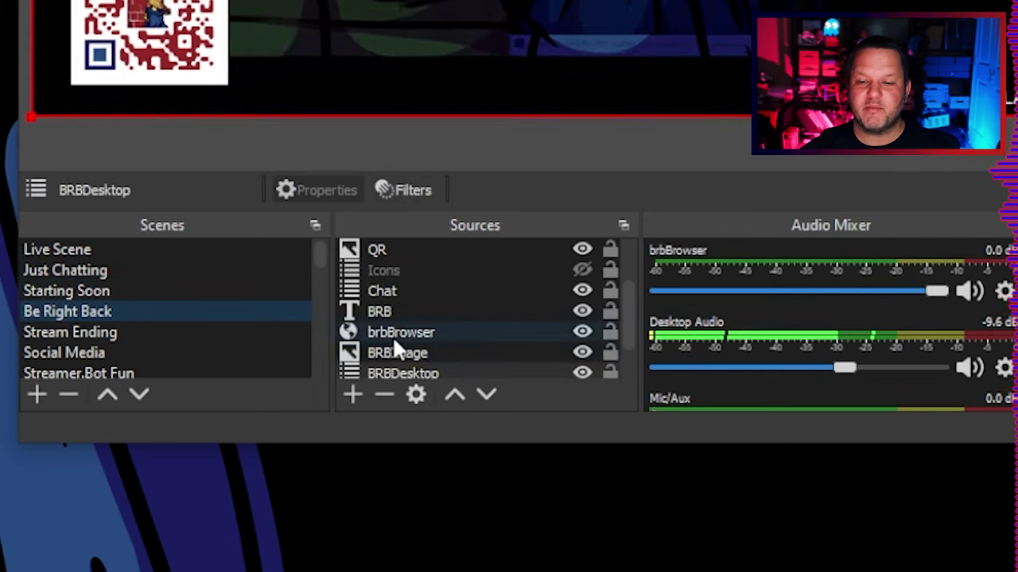
pyautogui.scroll(-2, 392, 336)
pyautogui.click(412, 332)
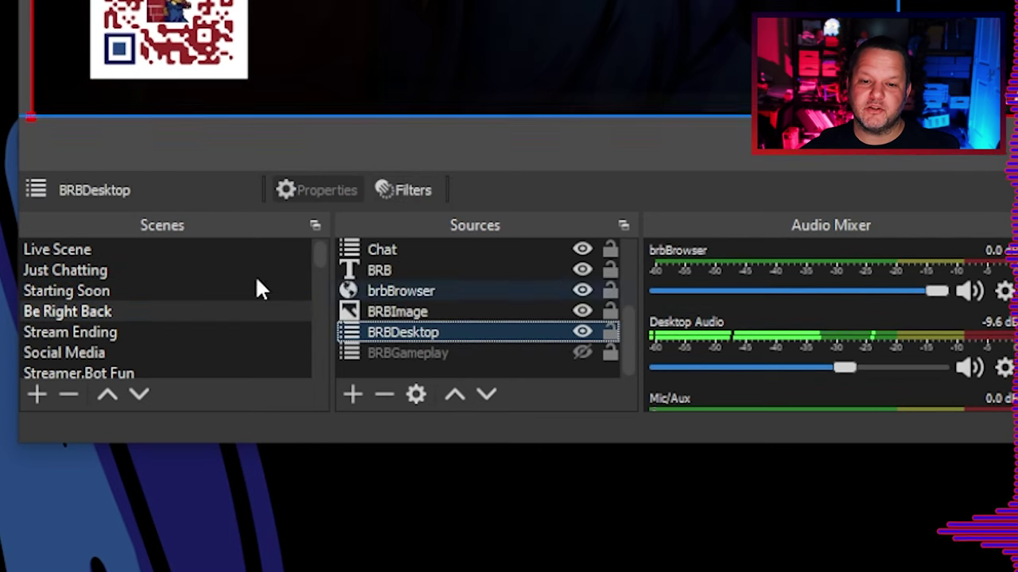
# - Open the Live Desktop scene and select its nested Desktop > Layer 1 source
pyautogui.click(94, 251)
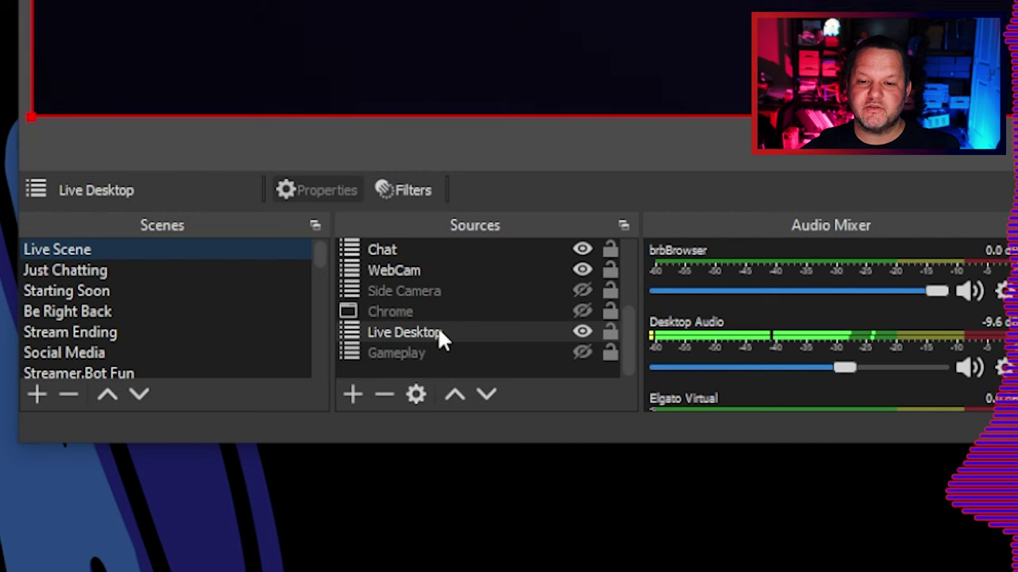
pyautogui.scroll(-3, 211, 314)
pyautogui.click(119, 310)
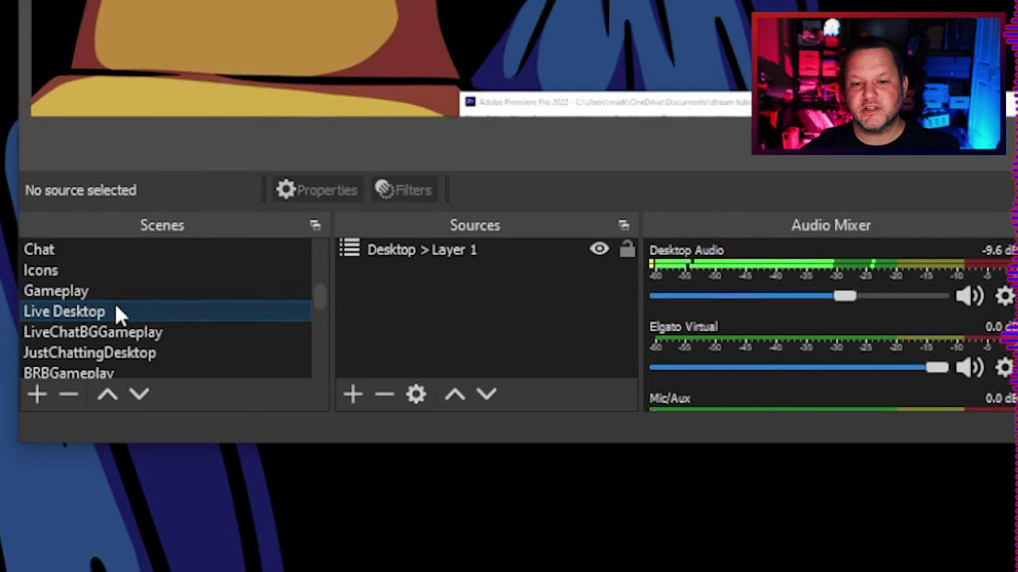
pyautogui.click(468, 253)
pyautogui.scroll(-3, 219, 310)
pyautogui.scroll(-3, 219, 310)
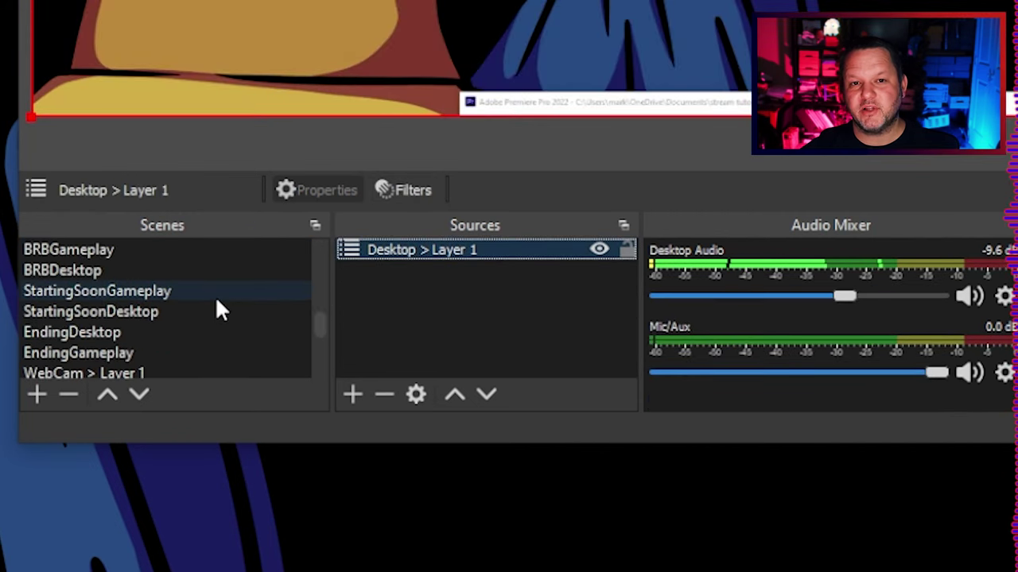
# - Compare Desktop > Layer 1 with Gameplay > Layer 1, then show JustChattingDesktop
pyautogui.click(141, 313)
pyautogui.scroll(1, 140, 318)
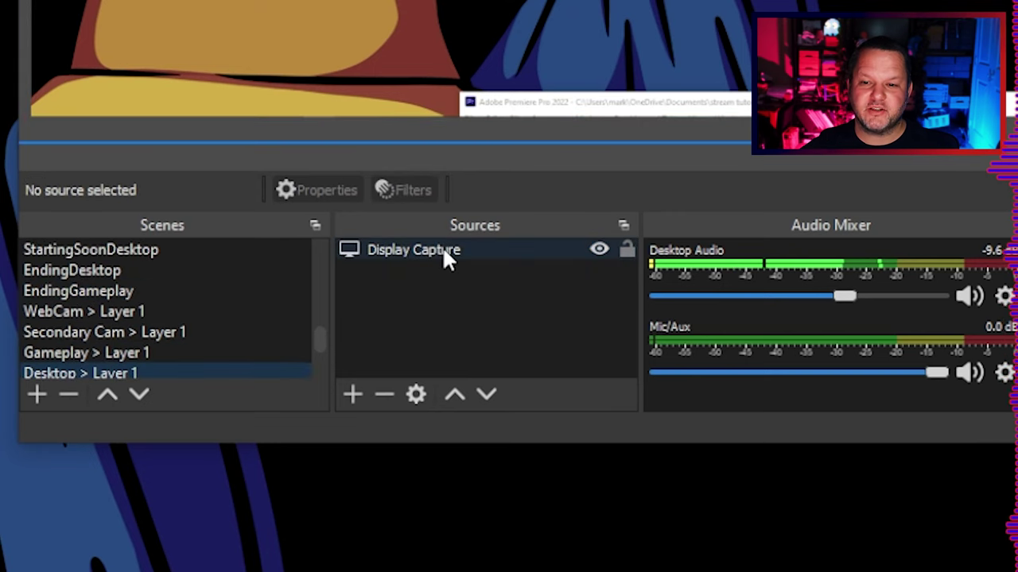
pyautogui.scroll(-2, 157, 350)
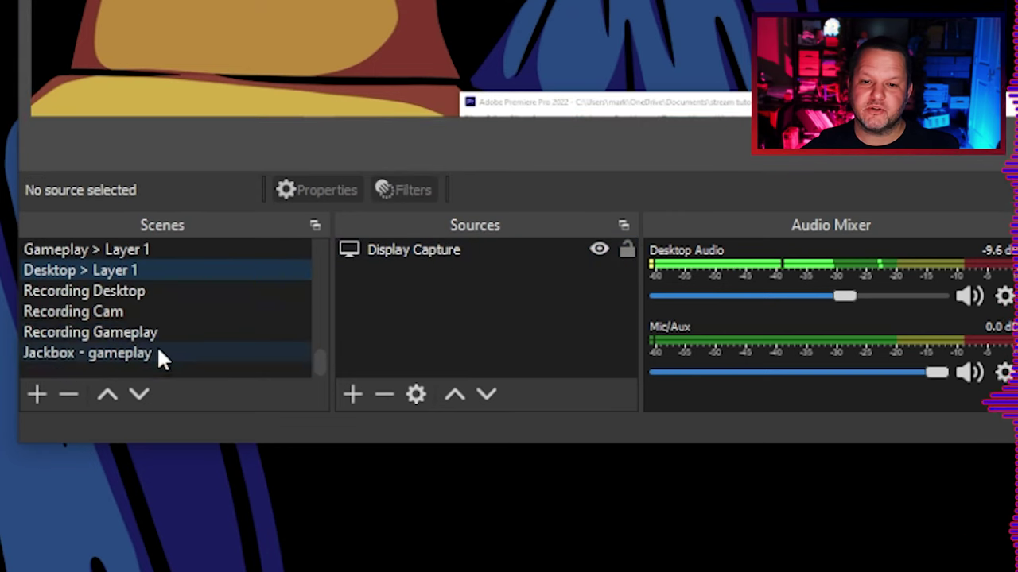
pyautogui.click(132, 253)
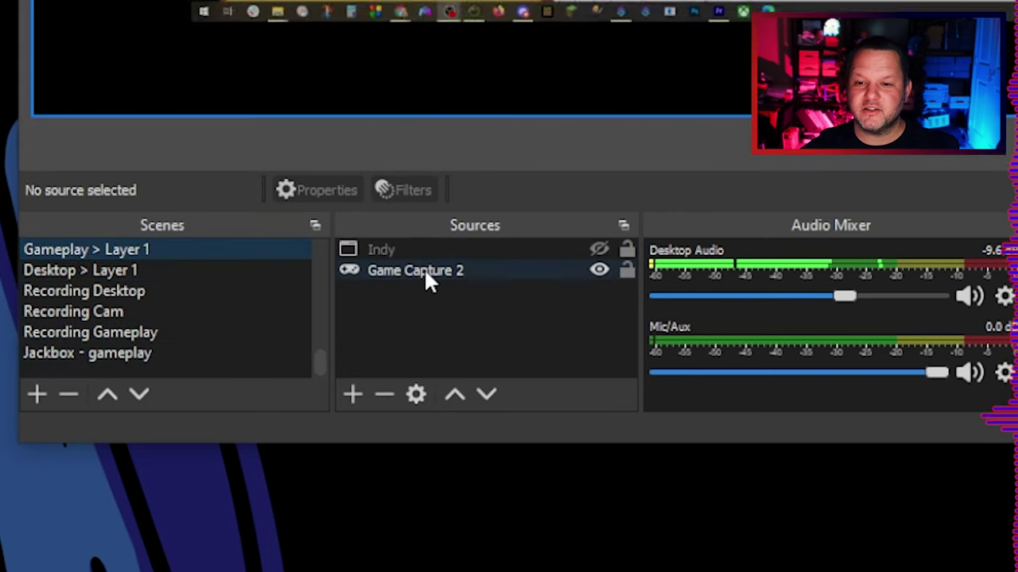
pyautogui.click(151, 272)
pyautogui.scroll(3, 173, 288)
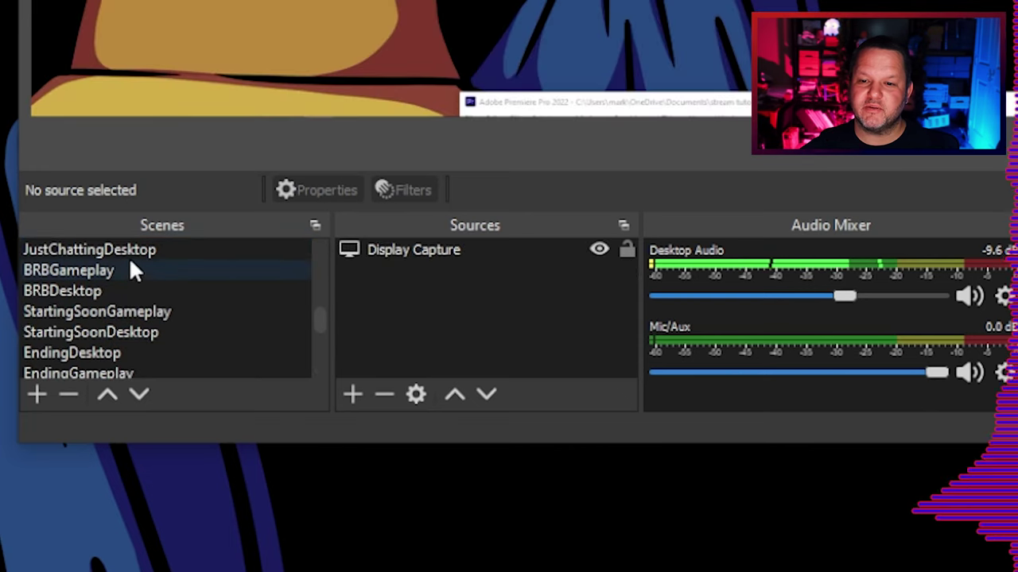
pyautogui.click(138, 251)
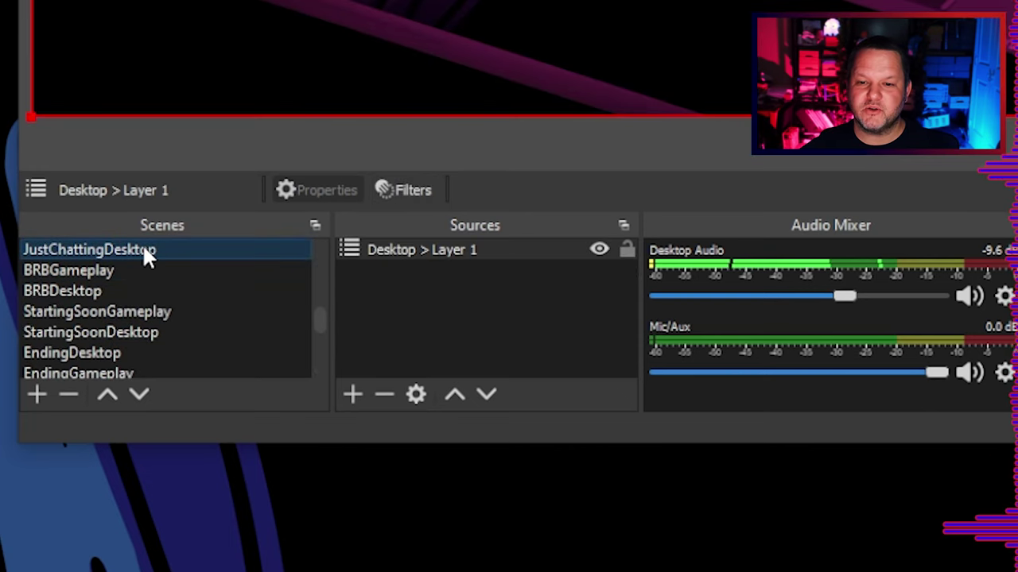
# - Open JustChattingDesktop's filters and toggle vignette and rotate off and back on
pyautogui.rightClick(144, 248)
pyautogui.click(209, 559)
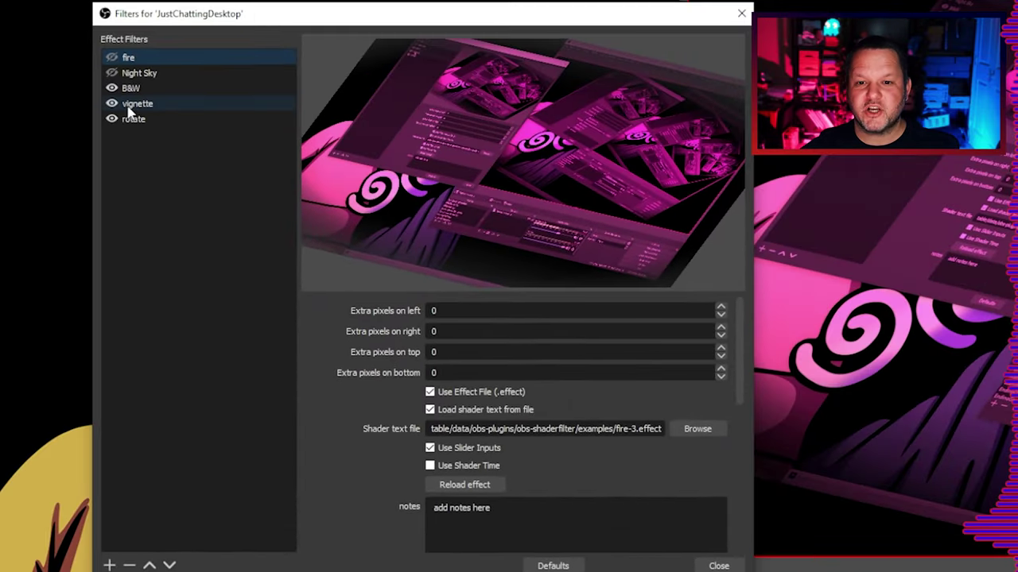
pyautogui.click(112, 118)
pyautogui.click(111, 104)
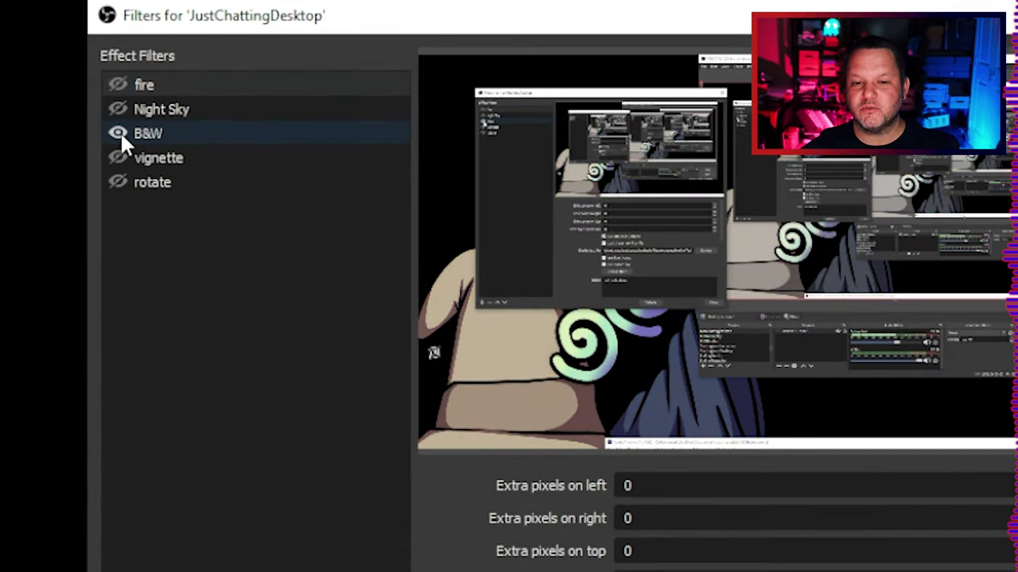
pyautogui.click(118, 156)
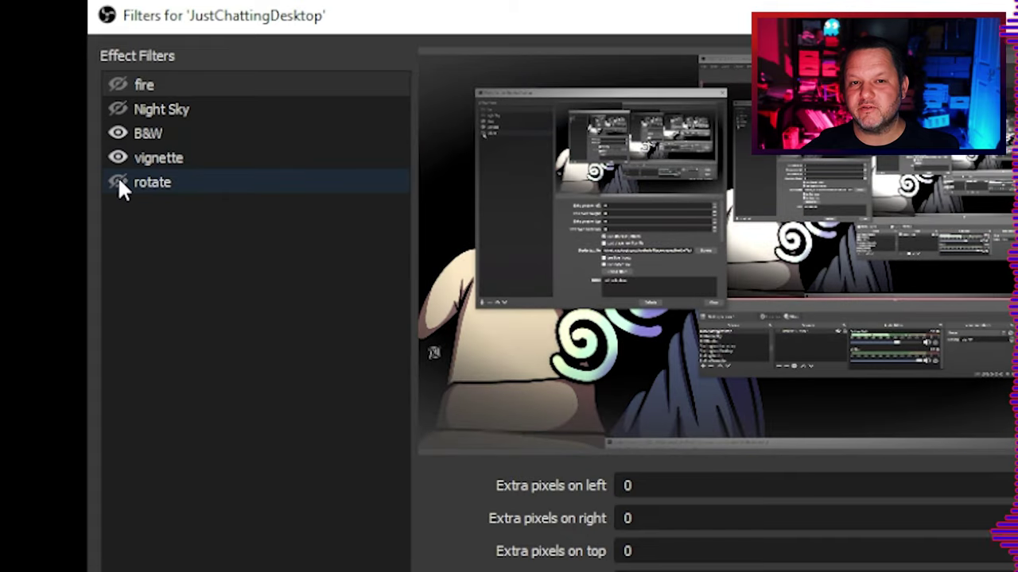
pyautogui.click(118, 182)
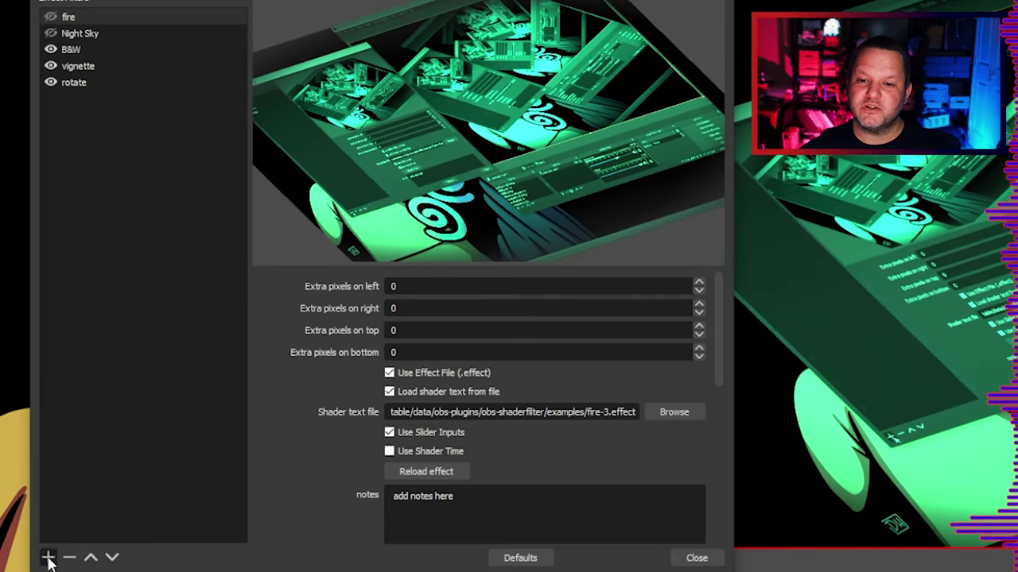
# - Add a User-defined shader filter that loads burn.shader from file
pyautogui.click(47, 558)
pyautogui.click(112, 528)
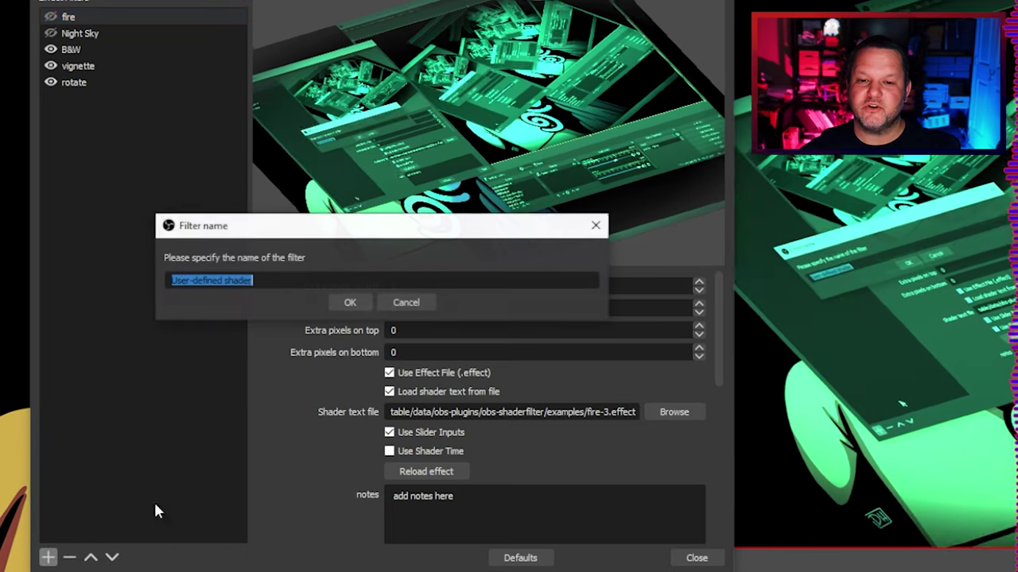
pyautogui.click(350, 302)
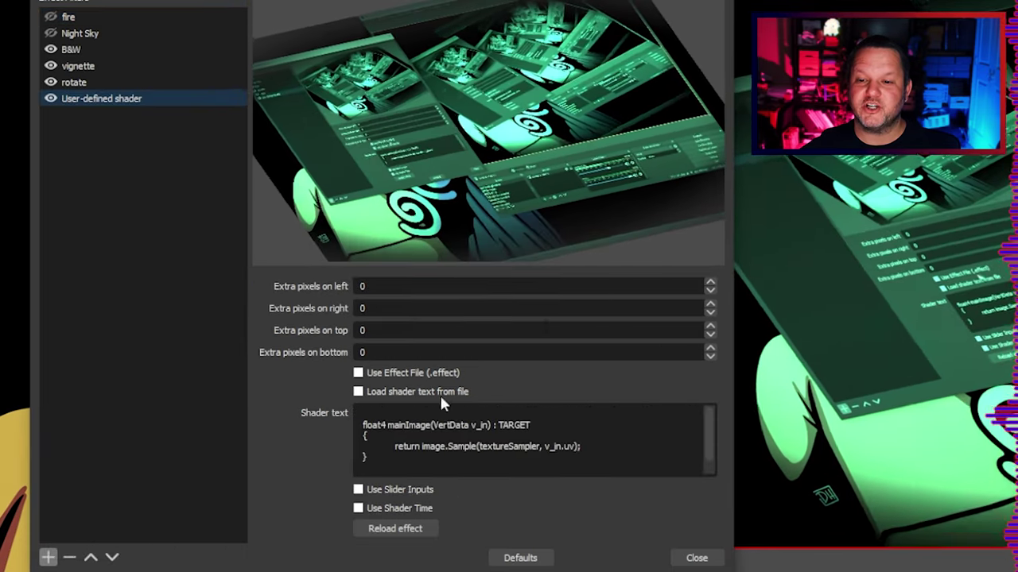
pyautogui.click(358, 391)
pyautogui.click(703, 413)
pyautogui.scroll(-1, 508, 155)
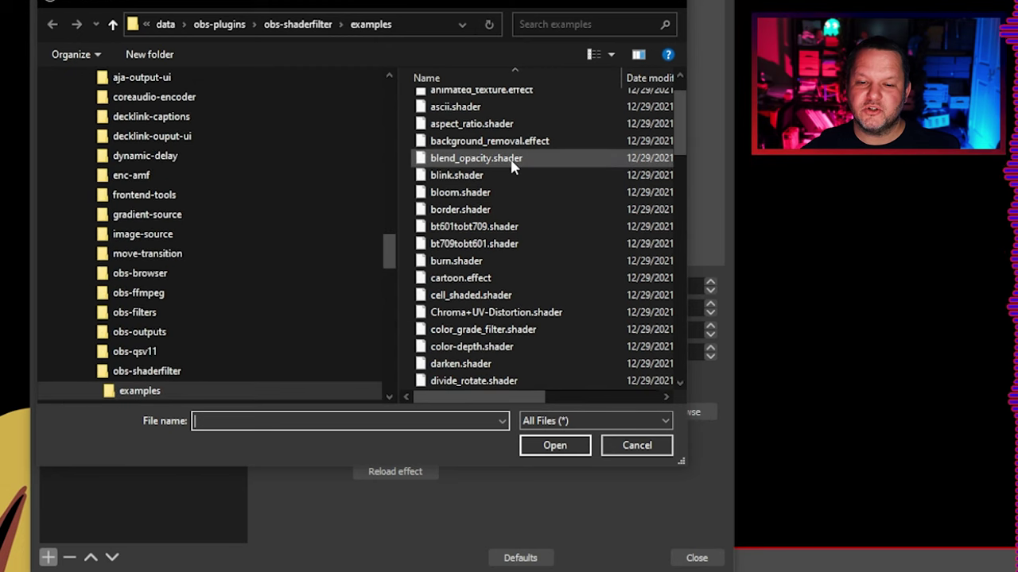
pyautogui.scroll(-1, 491, 223)
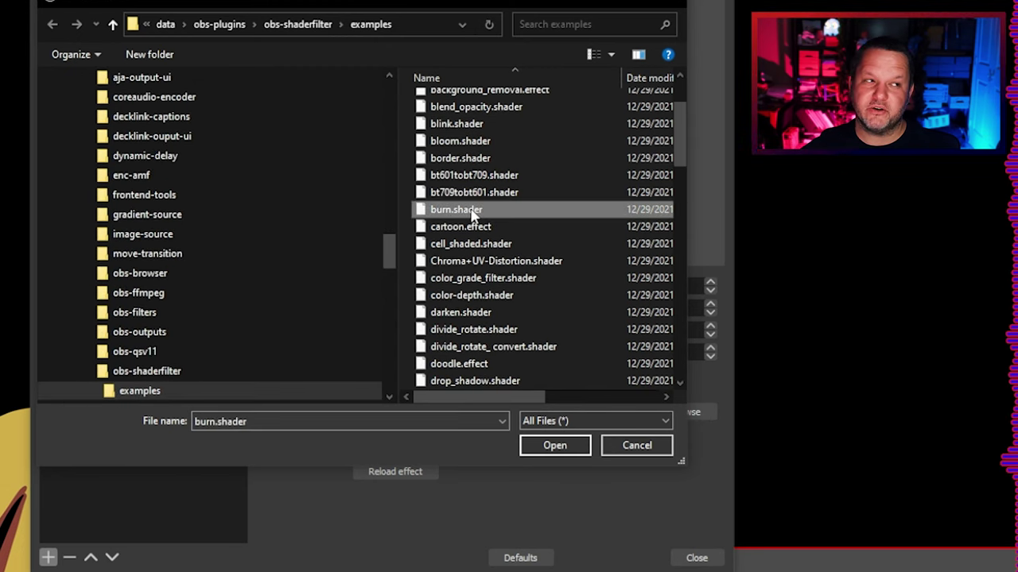
pyautogui.click(553, 445)
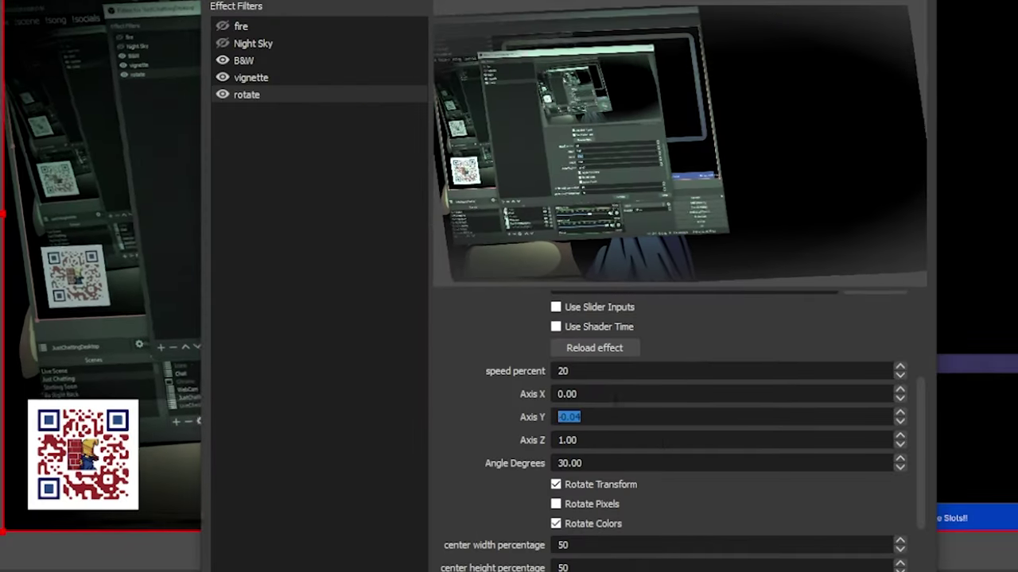
# - Adjust the rotate Axis values, then review the vignette and B&W filter settings
pyautogui.press('Tab')
pyautogui.press('Tab')
pyautogui.press('Up')
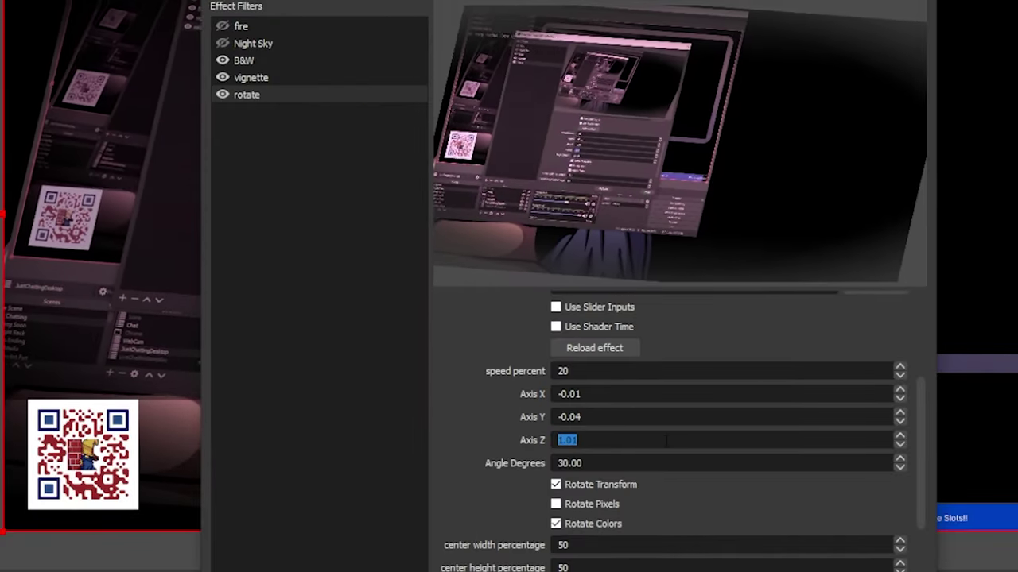
pyautogui.click(252, 77)
pyautogui.scroll(-2, 724, 409)
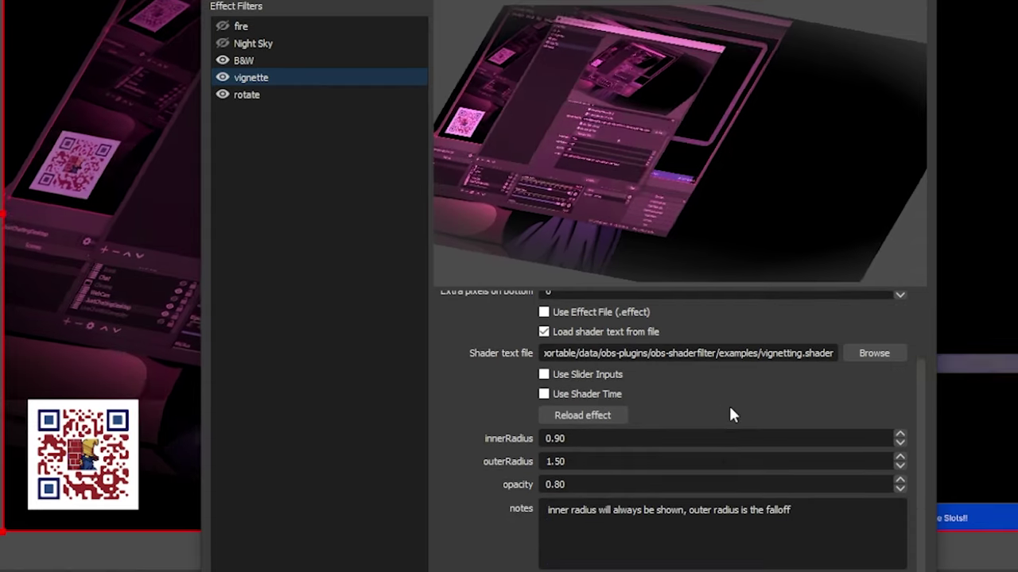
pyautogui.click(283, 60)
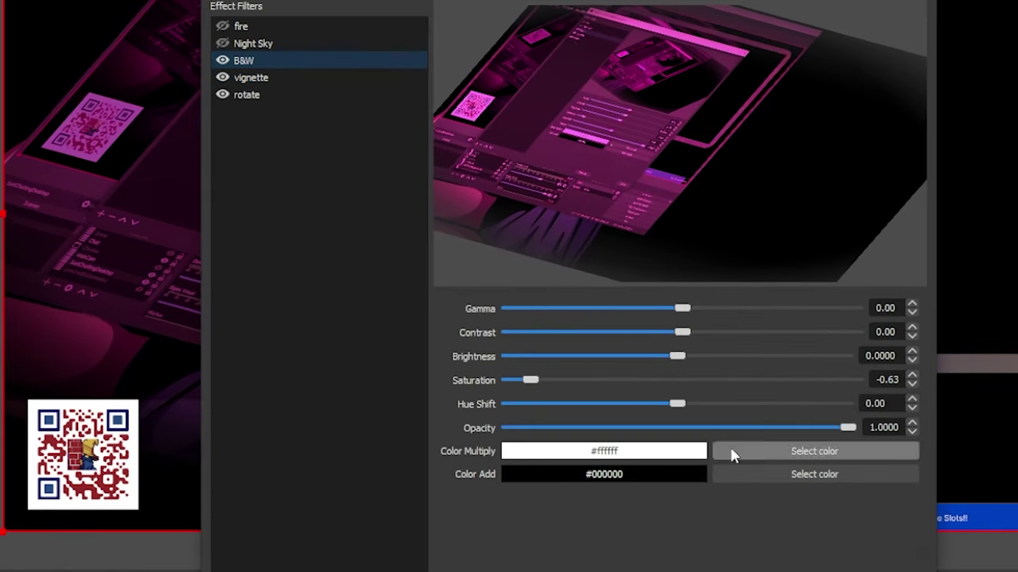
pyautogui.click(253, 79)
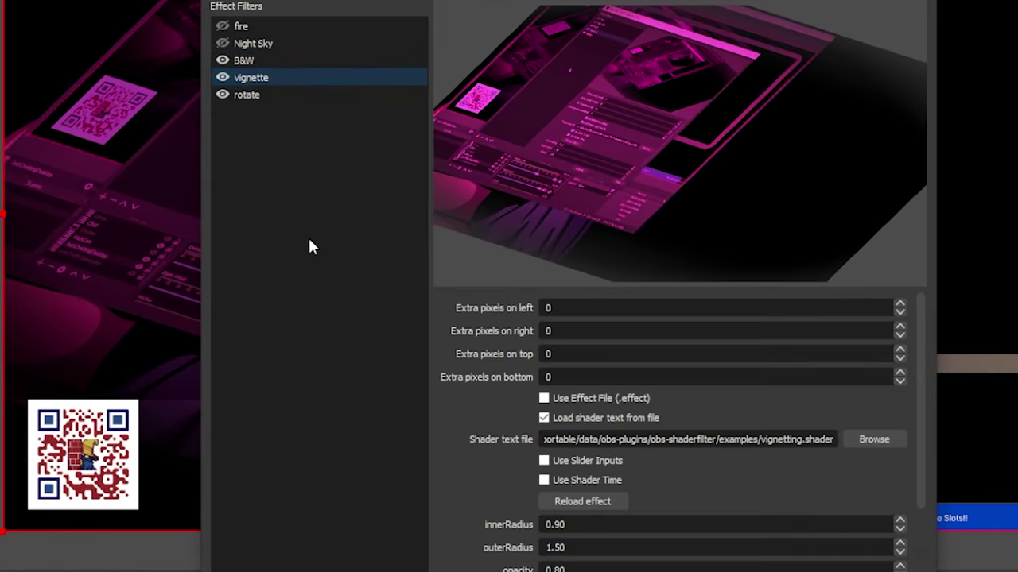